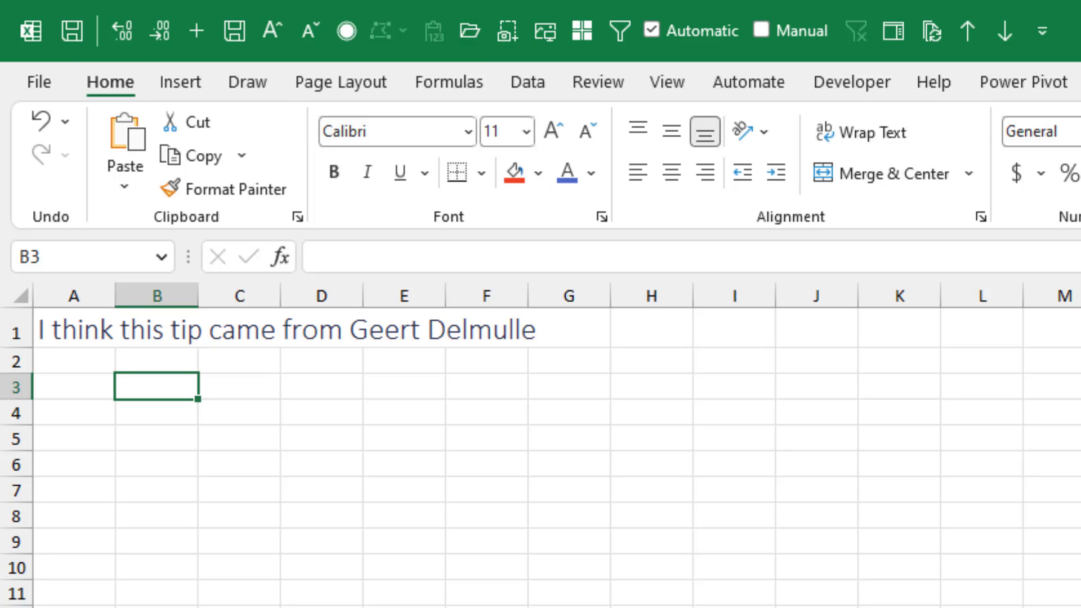
Show the KeyTips that number each Quick Access Toolbar command
key(alt)
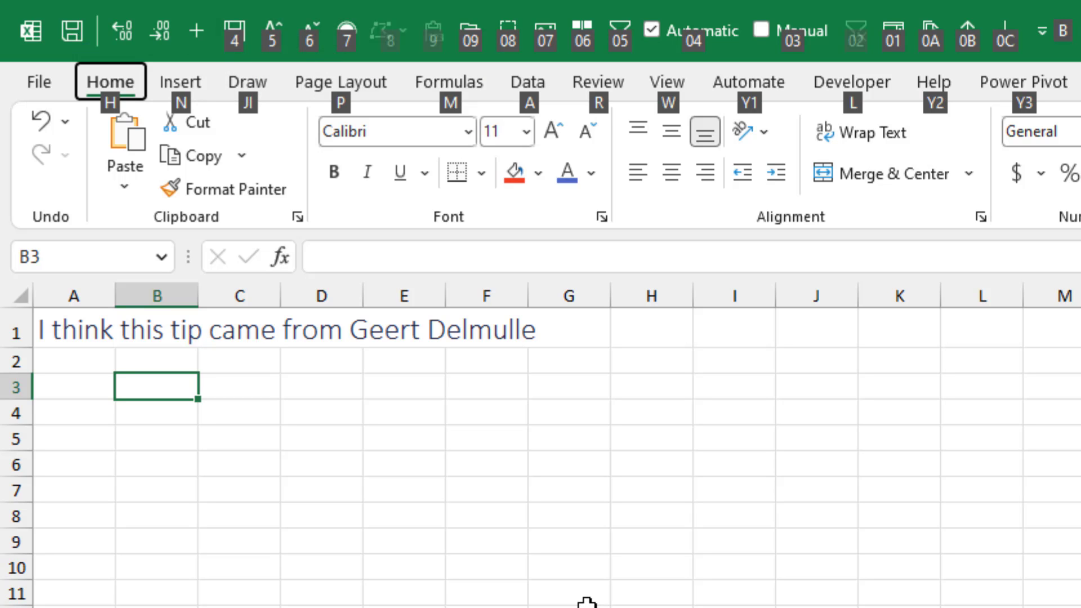
Enter =RAND() in B3 to produce a random number (0.586093), then reselect B3
key(alt)
text(=rand()
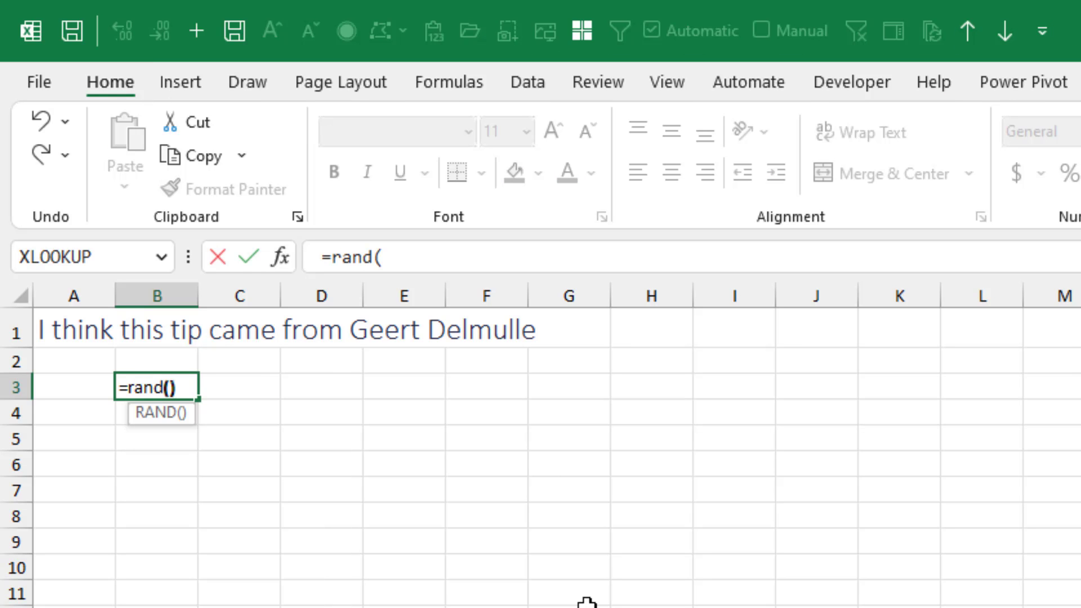
key(Return)
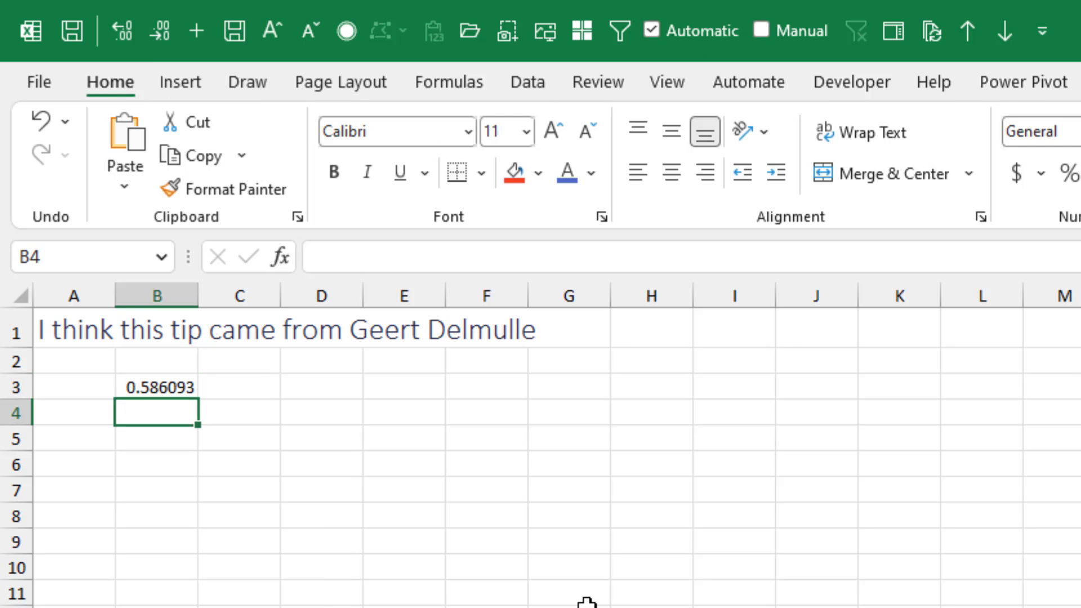
key(Up)
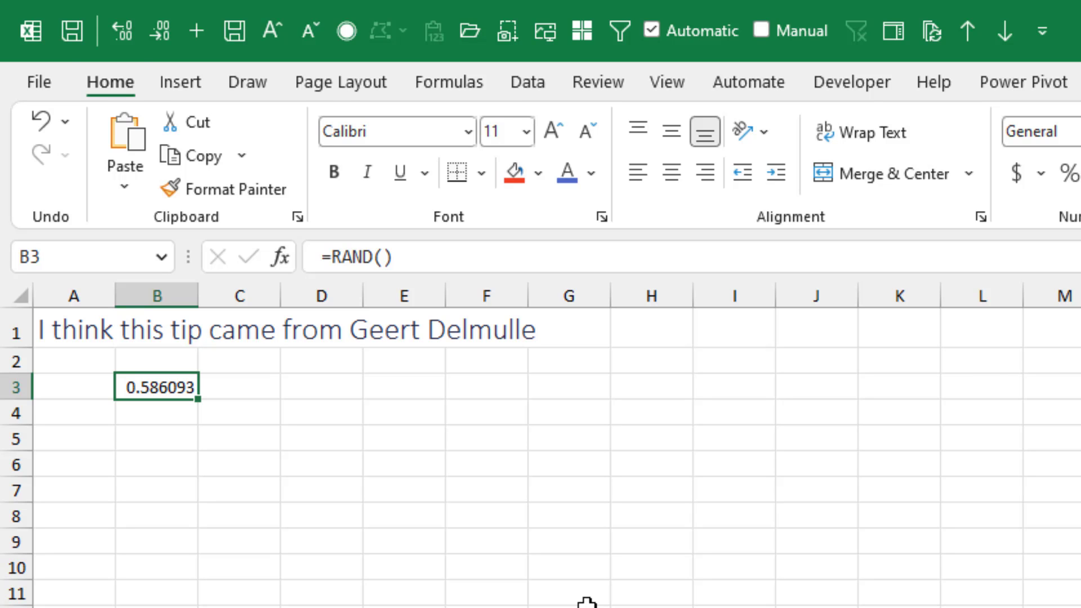
Remove all decimal places from B3's random number so it displays as 1
key(alt)
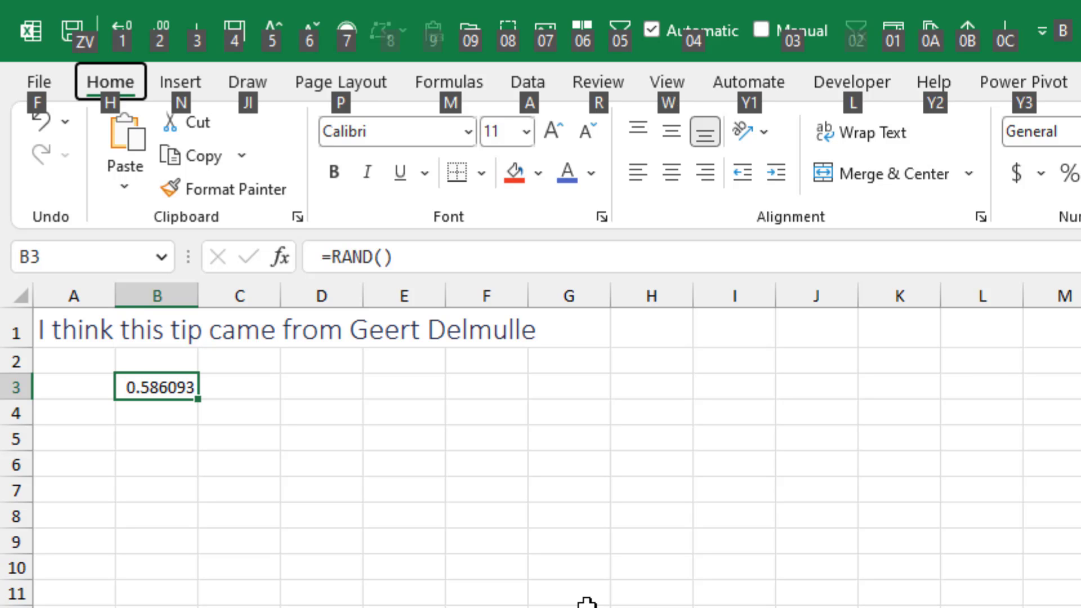
key(2)
key(alt)
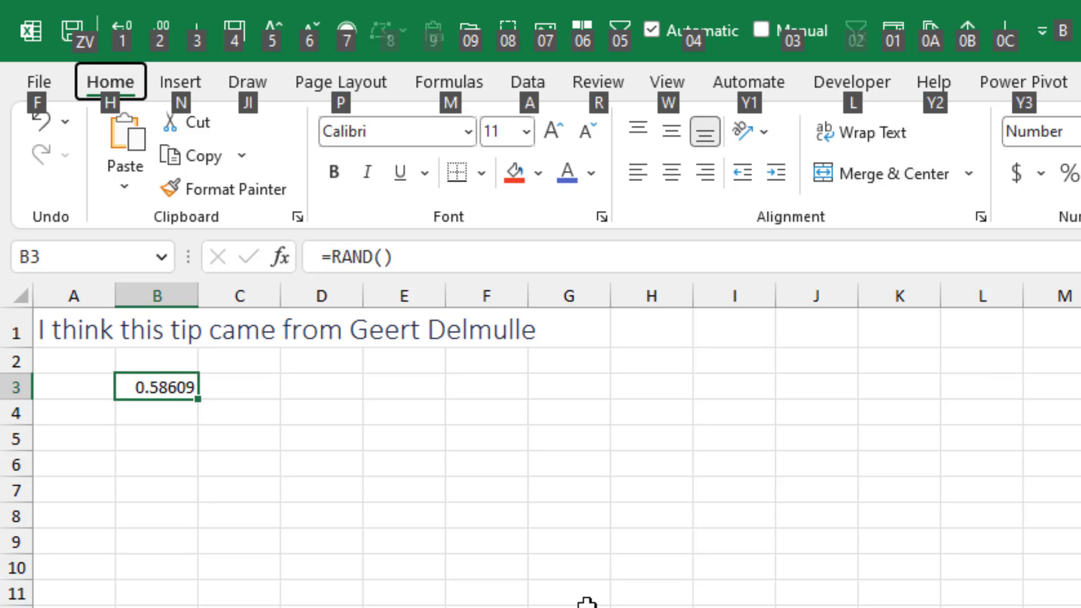
key(2)
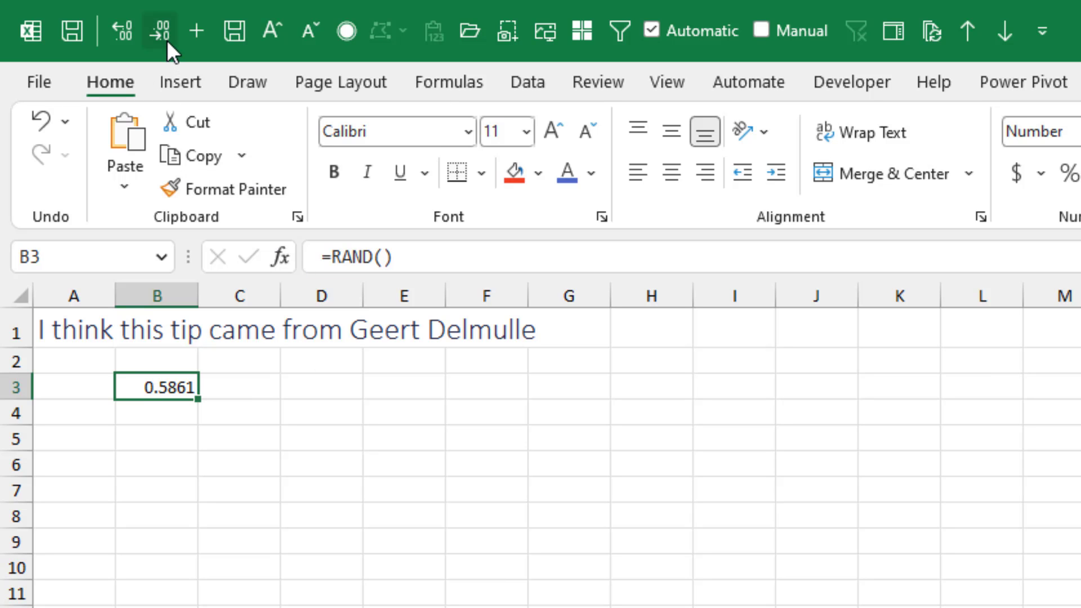
key(alt+3)
key(alt+3)
key(alt+3)
key(alt+3)
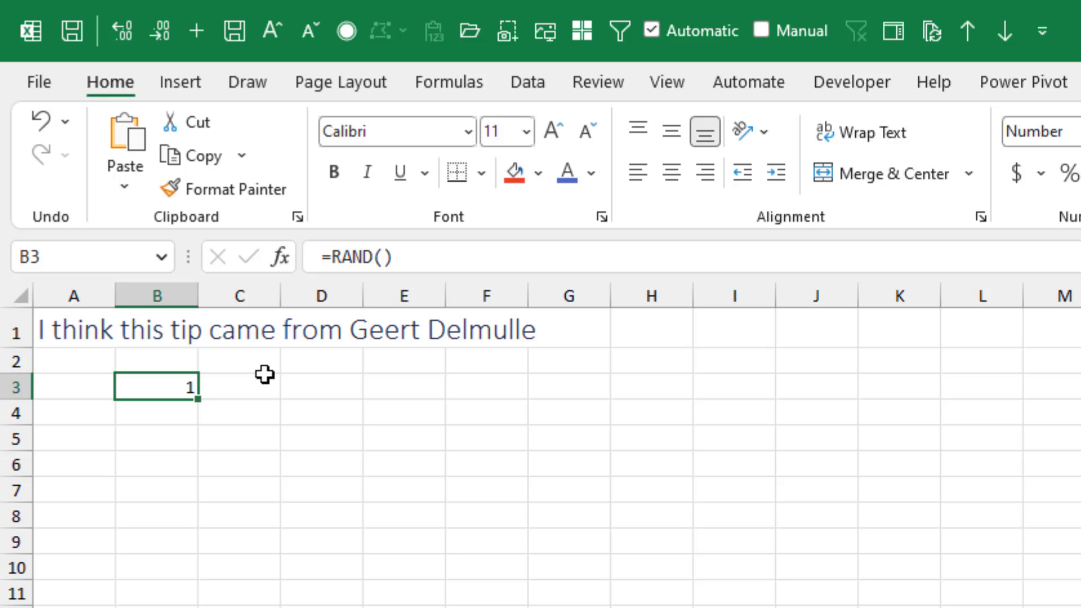
Widen column B and show B3's random number to nine decimals, 0.586092851
drag(205, 295, 324, 293)
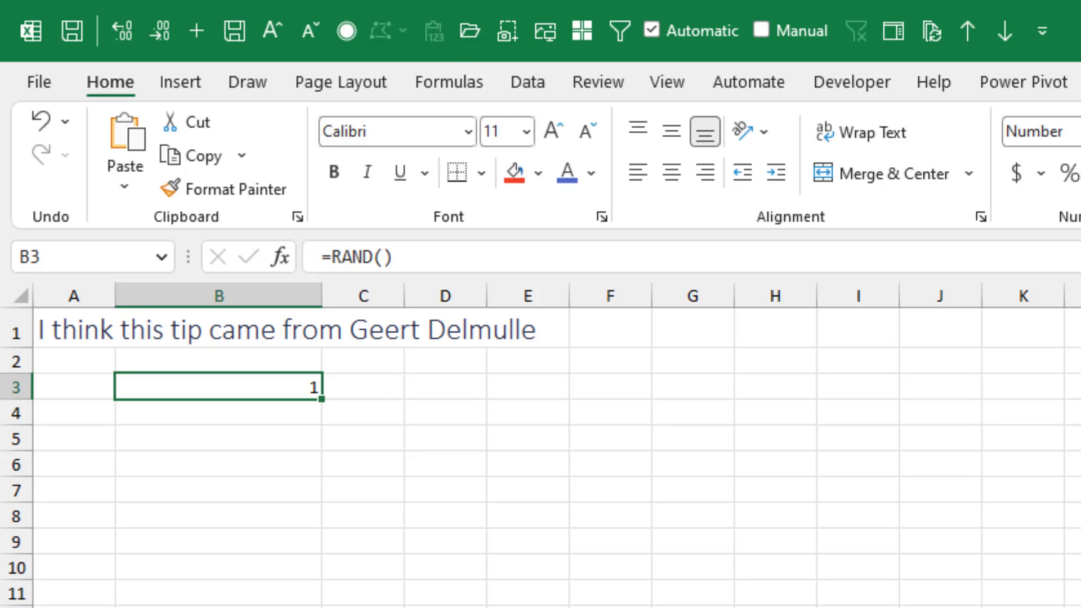
key(alt+2)
key(alt+2)
key(alt+2)
key(alt+2)
key(alt+2)
key(alt+2)
key(alt+2)
key(alt+2)
key(alt+2)
key(alt+2)
key(alt+2)
key(alt+2)
key(alt+2)
key(alt+2)
key(alt+2)
key(alt+2)
key(alt+2)
key(alt+2)
key(alt+2)
key(alt+2)
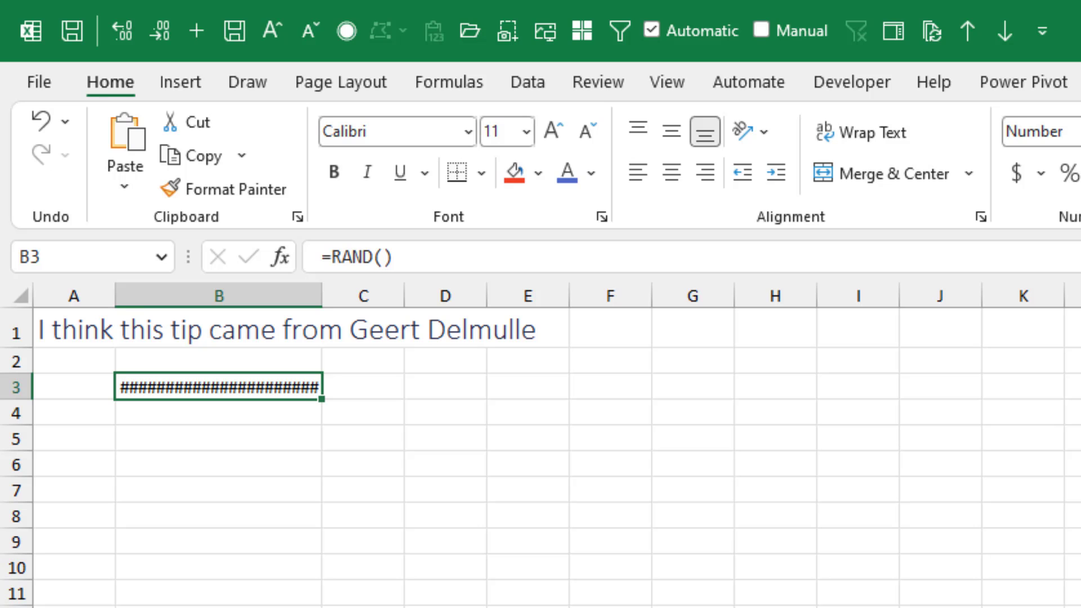
key(alt+3)
key(alt+3)
key(alt+3)
key(alt+3)
key(alt+3)
key(alt+3)
key(alt+3)
key(alt+3)
key(alt+3)
key(alt+3)
key(alt+3)
key(alt+3)
key(alt+3)
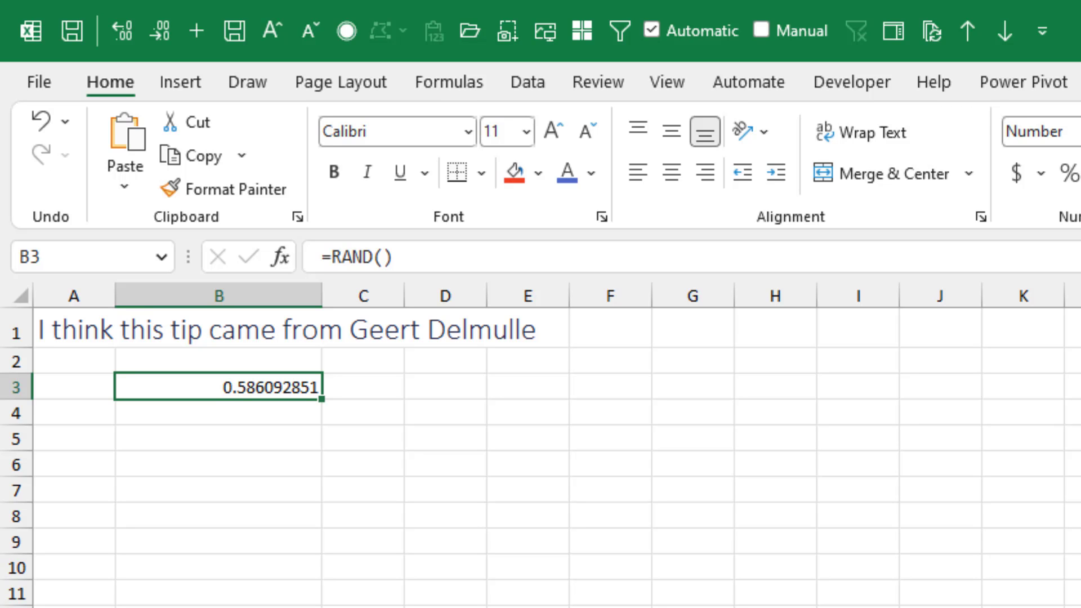
Type a row of plus signs into B5, then cancel the entry
click(213, 444)
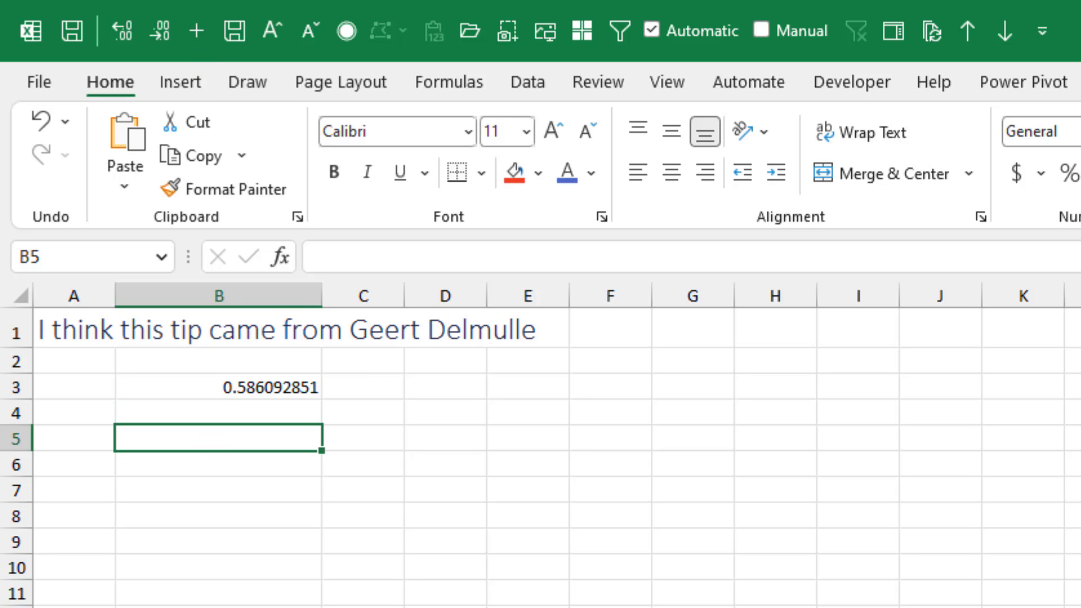
text(++++++++++++++++++++++)
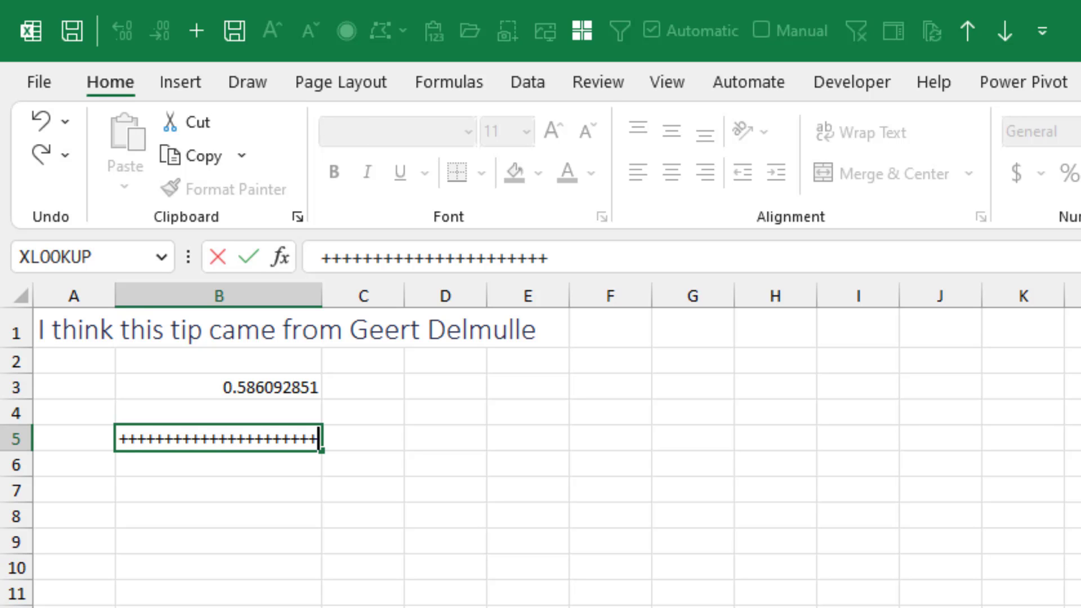
key(Escape)
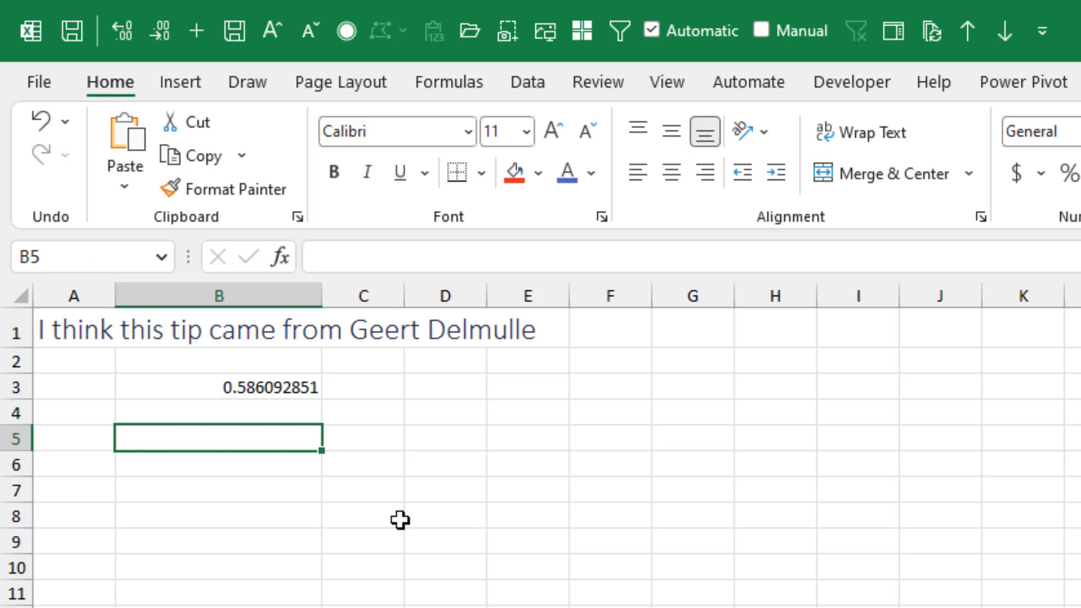
Enlarge B3's random number to 48-point font so the column shows ####
click(258, 385)
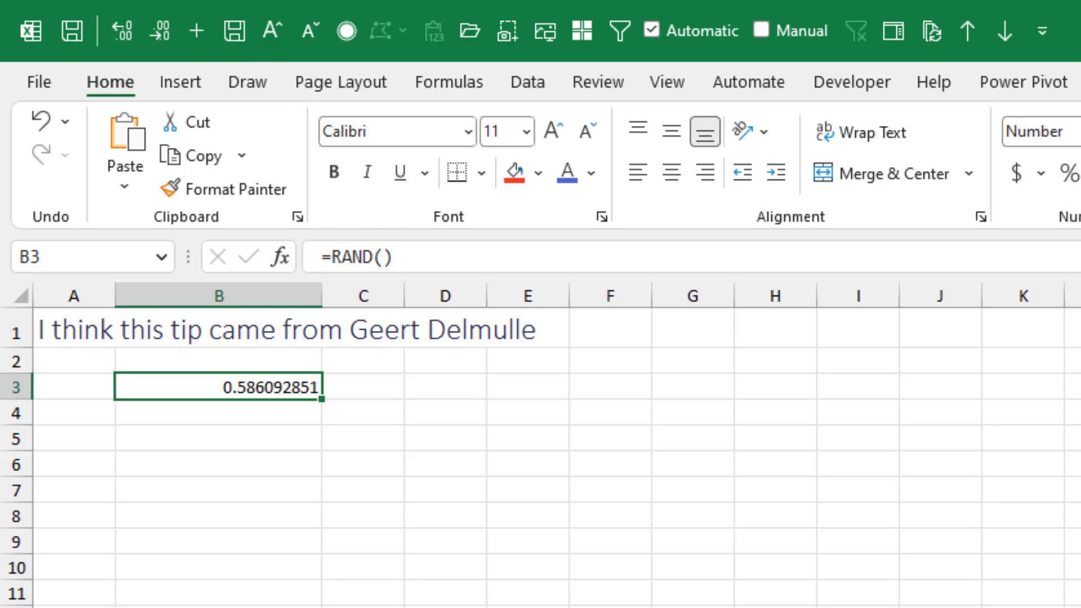
key(alt)
key(ctrl+shift+period)
key(ctrl+shift+period)
key(ctrl+shift+period)
key(ctrl+shift+period)
key(ctrl+shift+period)
key(ctrl+shift+period)
key(ctrl+shift+period)
key(ctrl+shift+period)
key(ctrl+shift+period)
key(ctrl+shift+period)
key(ctrl+shift+period)
key(ctrl+shift+period)
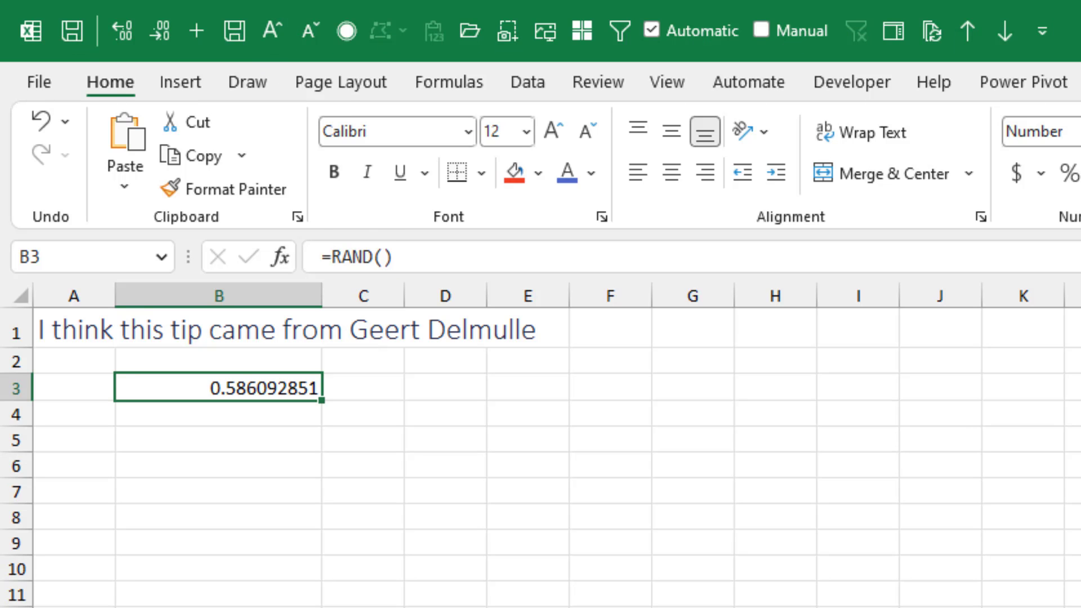
key(ctrl+shift+comma)
key(ctrl+shift+comma)
key(ctrl+shift+comma)
key(ctrl+shift+comma)
key(ctrl+shift+comma)
key(ctrl+shift+comma)
key(ctrl+shift+comma)
key(ctrl+shift+comma)
key(ctrl+shift+comma)
key(ctrl+shift+comma)
key(ctrl+shift+comma)
key(ctrl+shift+comma)
key(ctrl+shift+comma)
key(ctrl+shift+comma)
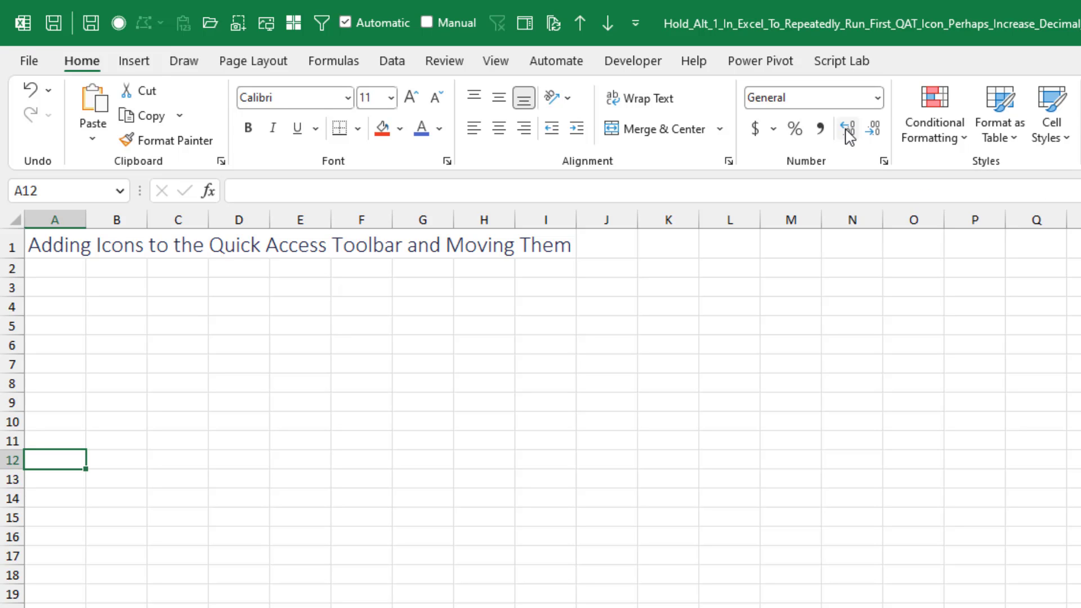
Add Increase Decimal and Decrease Decimal to the Quick Access Toolbar and open its customization settings
right_click(847, 134)
click(890, 146)
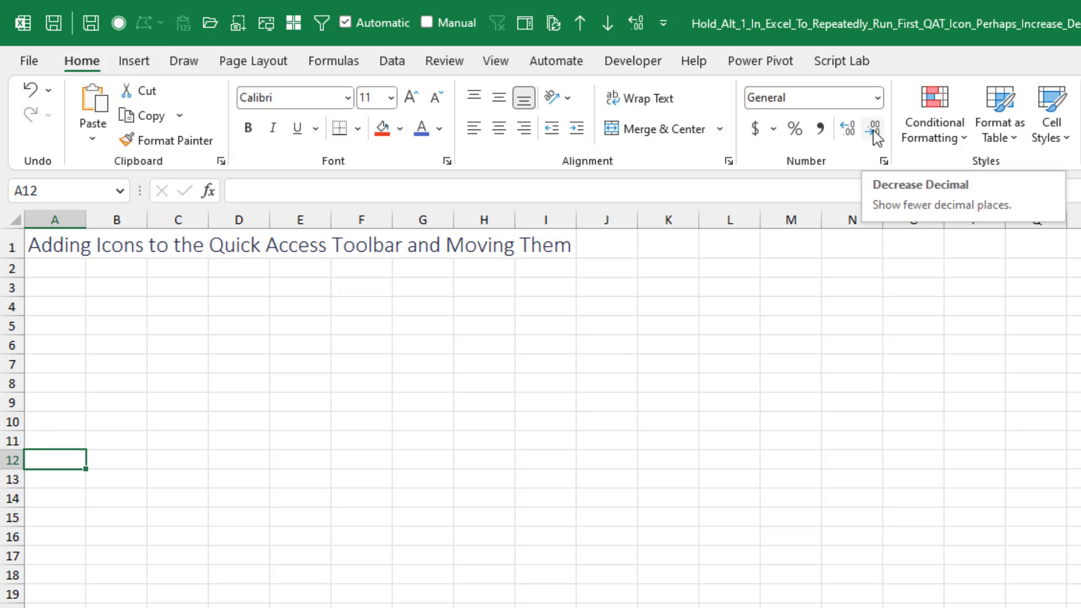
right_click(875, 137)
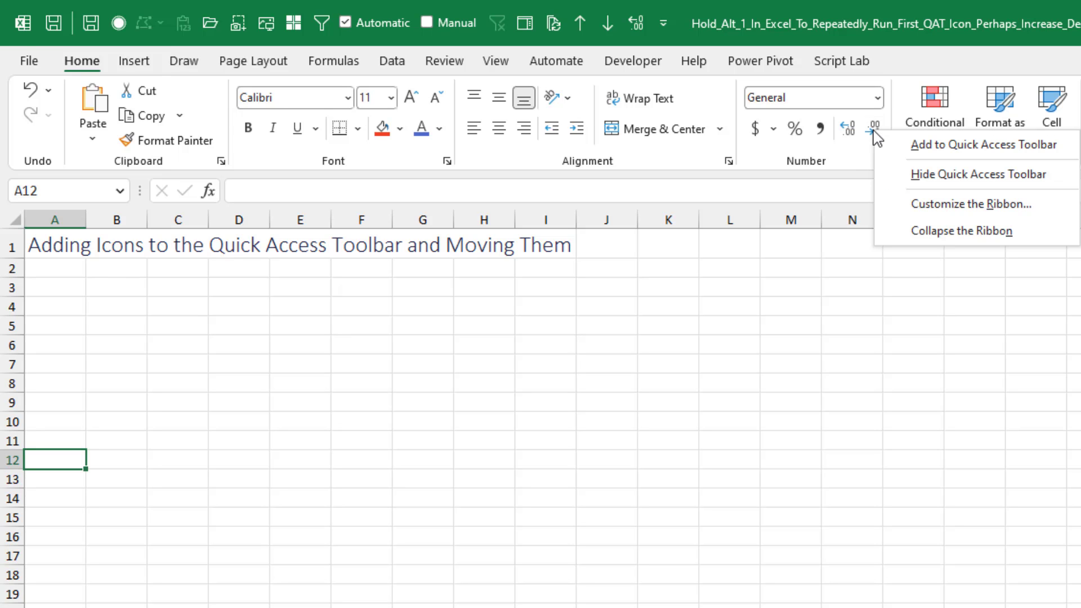
click(910, 147)
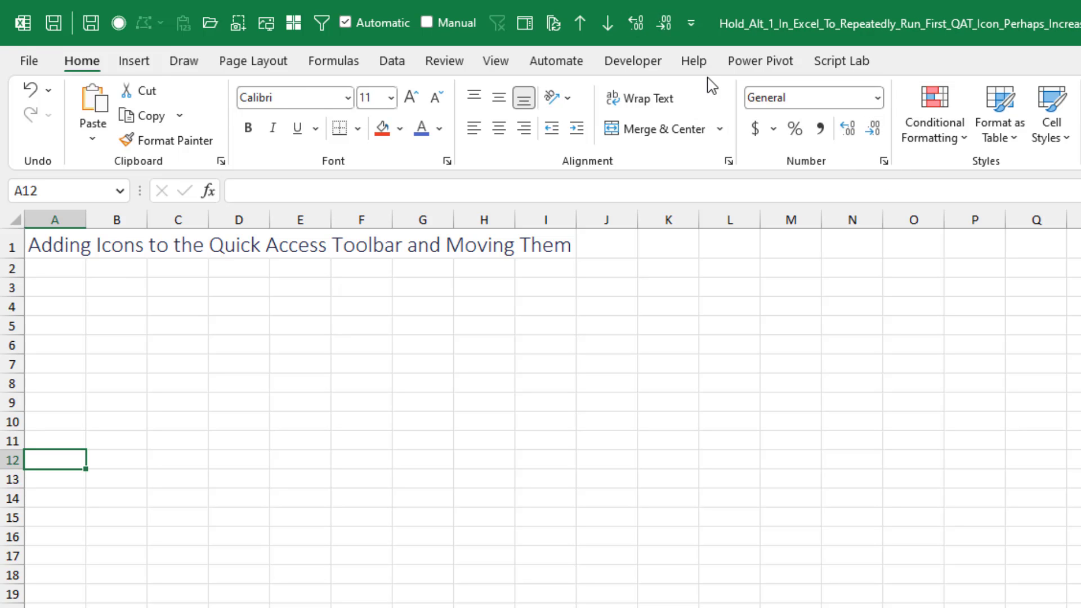
right_click(664, 25)
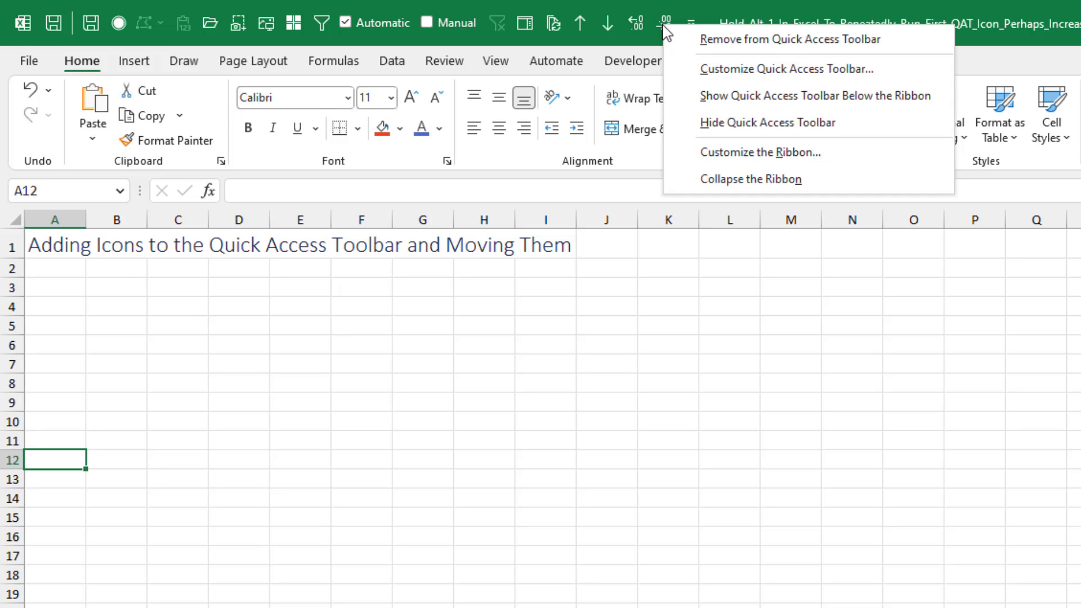
click(704, 69)
Move Increase Decimal to the top of the Quick Access Toolbar list
click(560, 453)
click(795, 347)
click(794, 347)
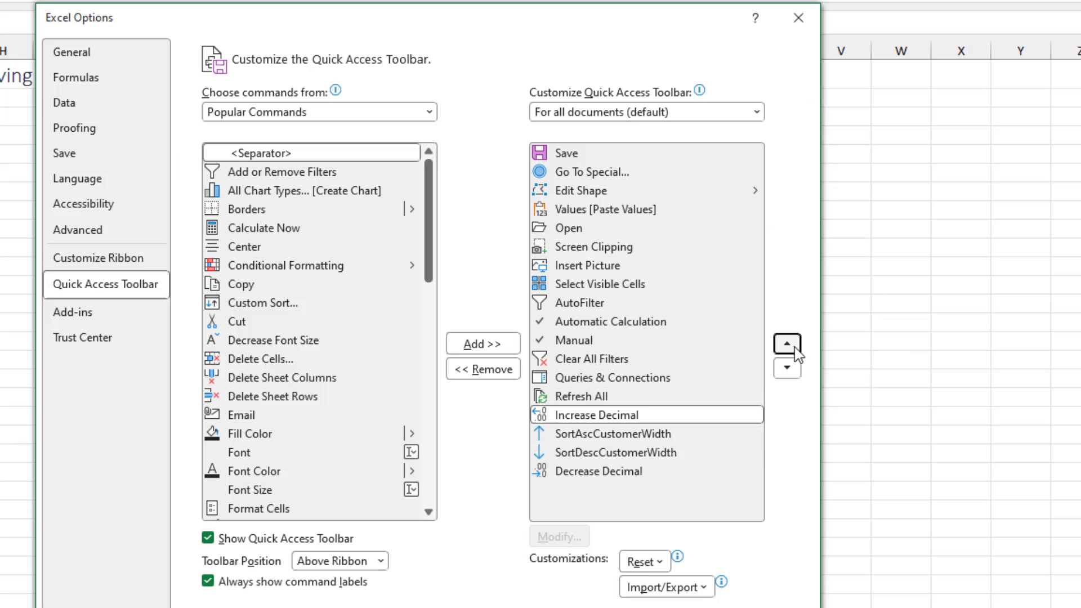
click(794, 347)
click(796, 346)
click(795, 347)
click(795, 348)
click(795, 347)
click(795, 347)
click(795, 347)
click(796, 347)
click(795, 347)
click(796, 347)
click(795, 347)
double_click(796, 347)
click(793, 349)
Move Decrease Decimal up to second place, directly below Increase Decimal
click(648, 471)
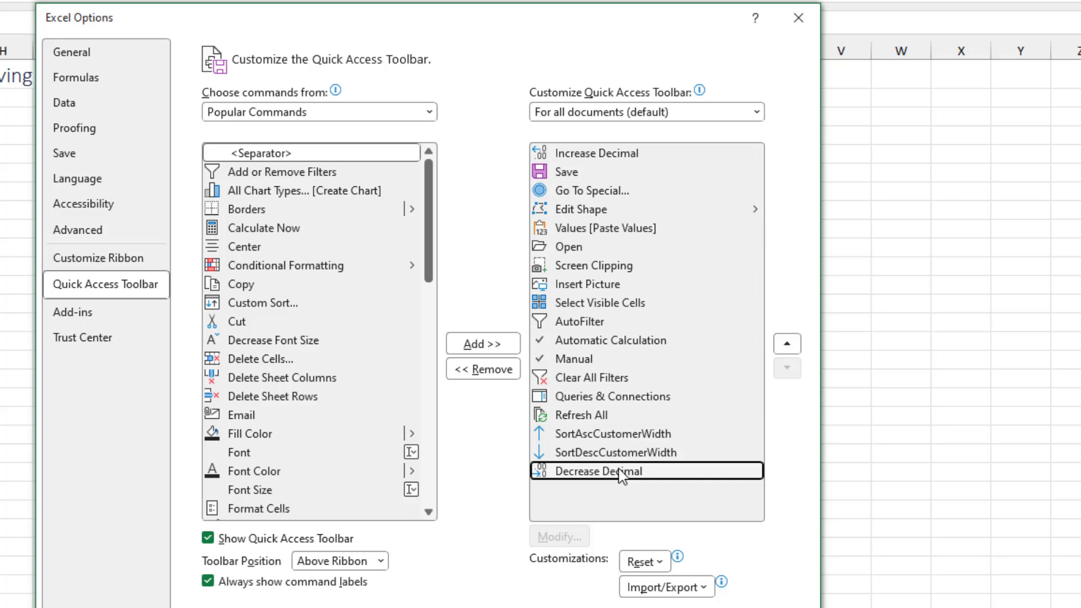
click(792, 345)
double_click(788, 345)
click(788, 344)
double_click(788, 343)
click(787, 344)
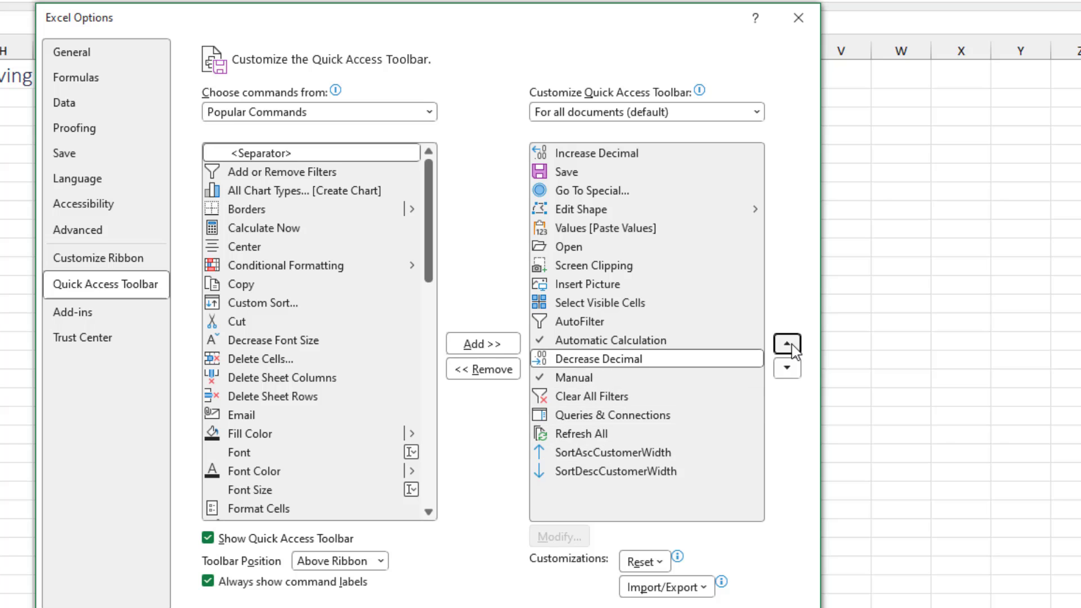
double_click(787, 344)
click(788, 344)
double_click(788, 344)
double_click(791, 346)
click(791, 345)
double_click(791, 345)
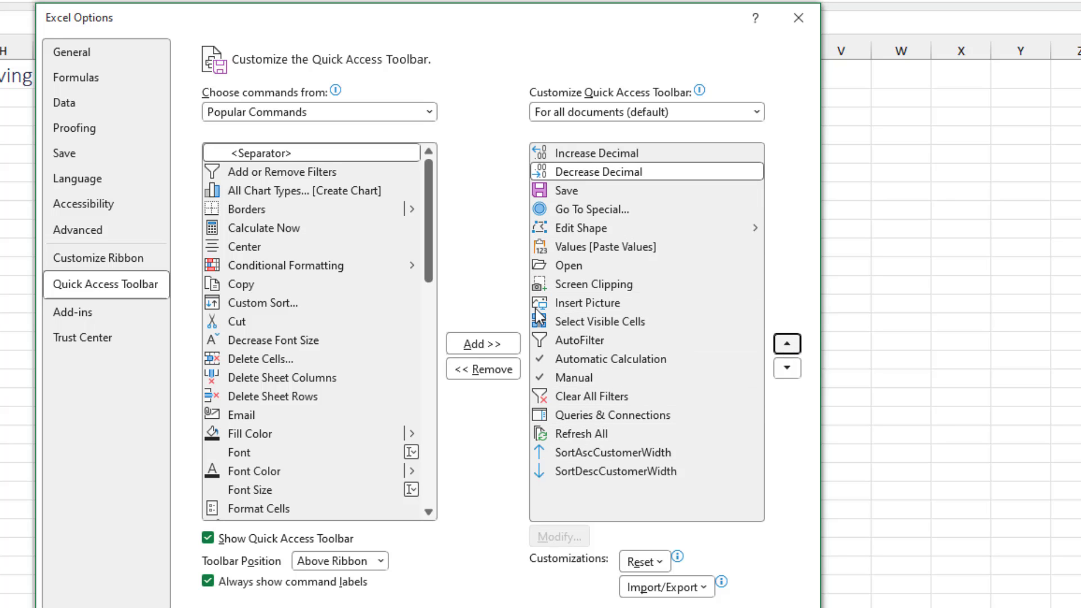
click(429, 113)
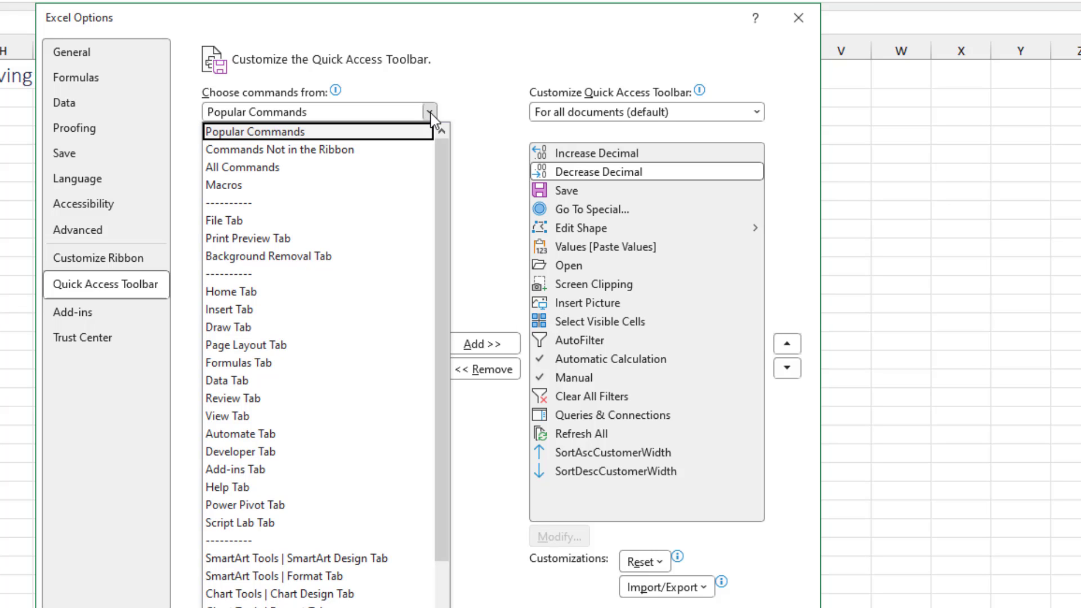
Add Plus Sign from All Commands after the two decimal commands and confirm with OK
click(266, 170)
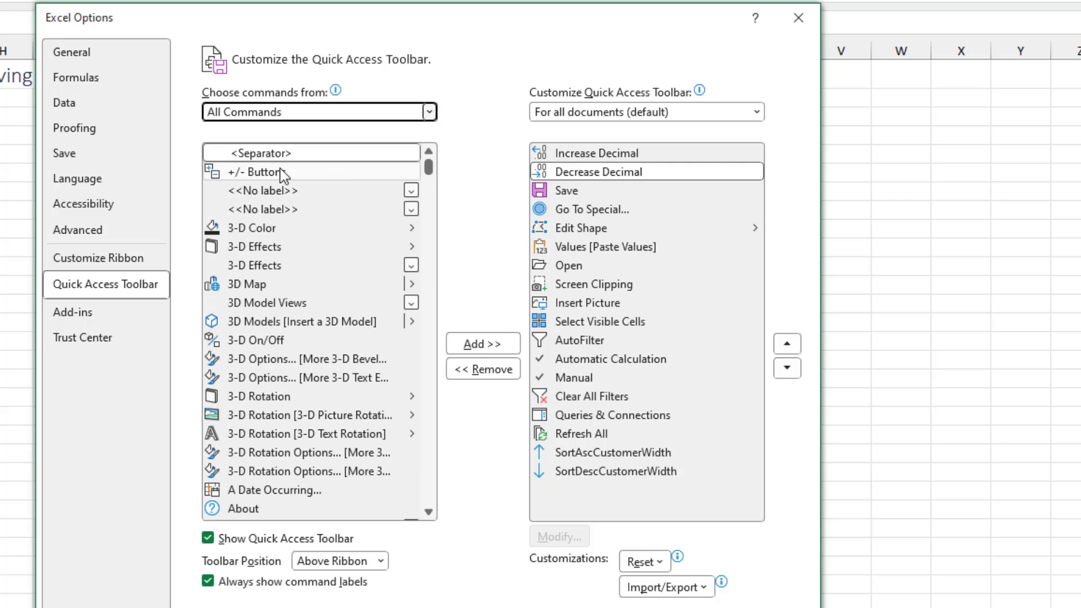
click(430, 192)
drag(430, 192, 440, 389)
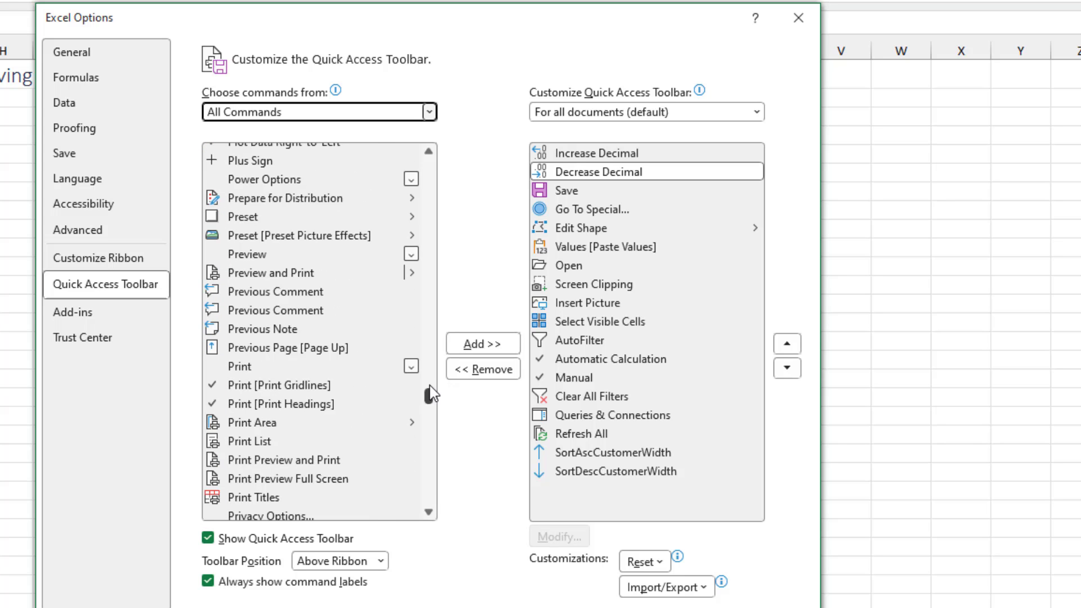
click(262, 162)
click(473, 343)
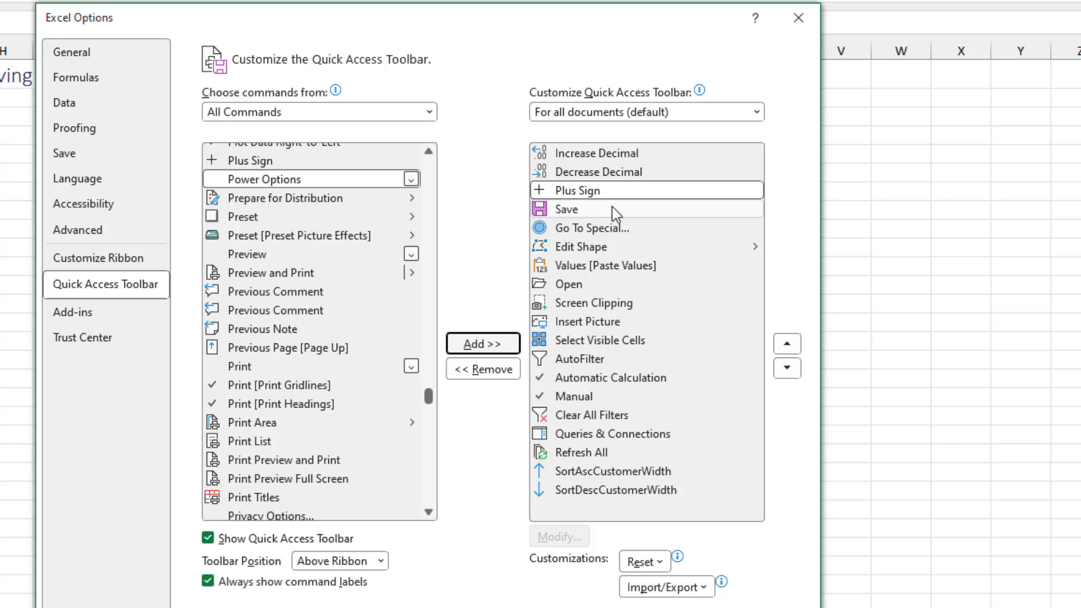
click(615, 190)
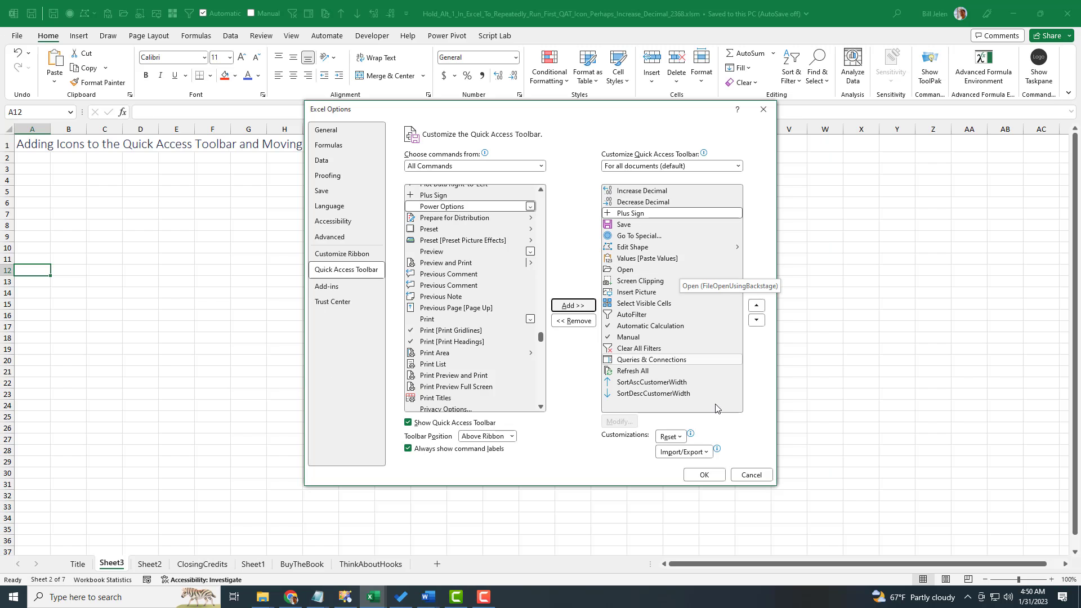
click(707, 477)
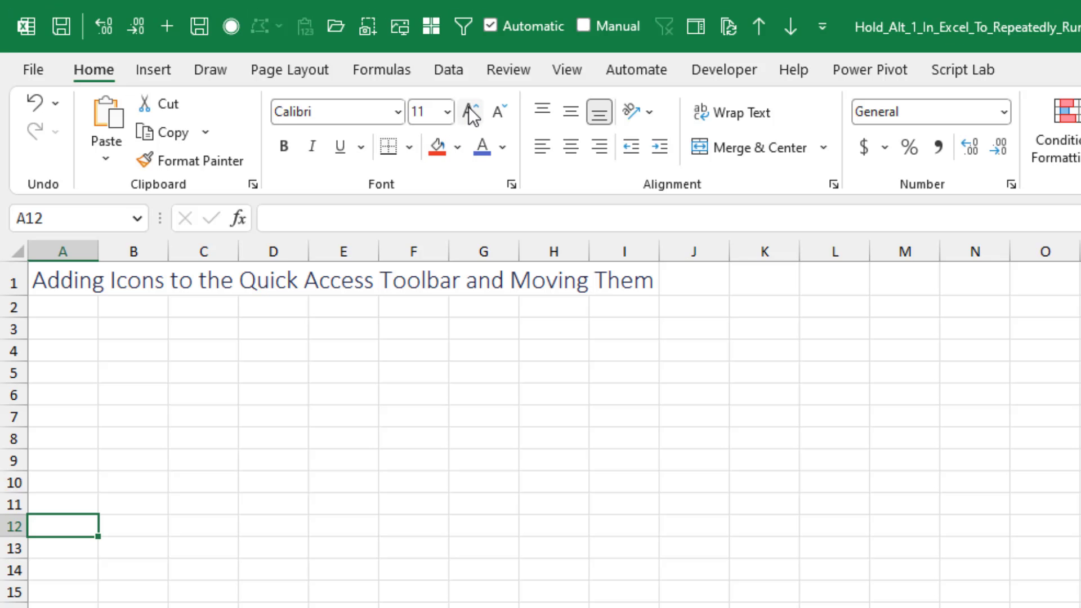
Add Increase Font Size and Decrease Font Size from the Home tab to the Quick Access Toolbar
right_click(469, 106)
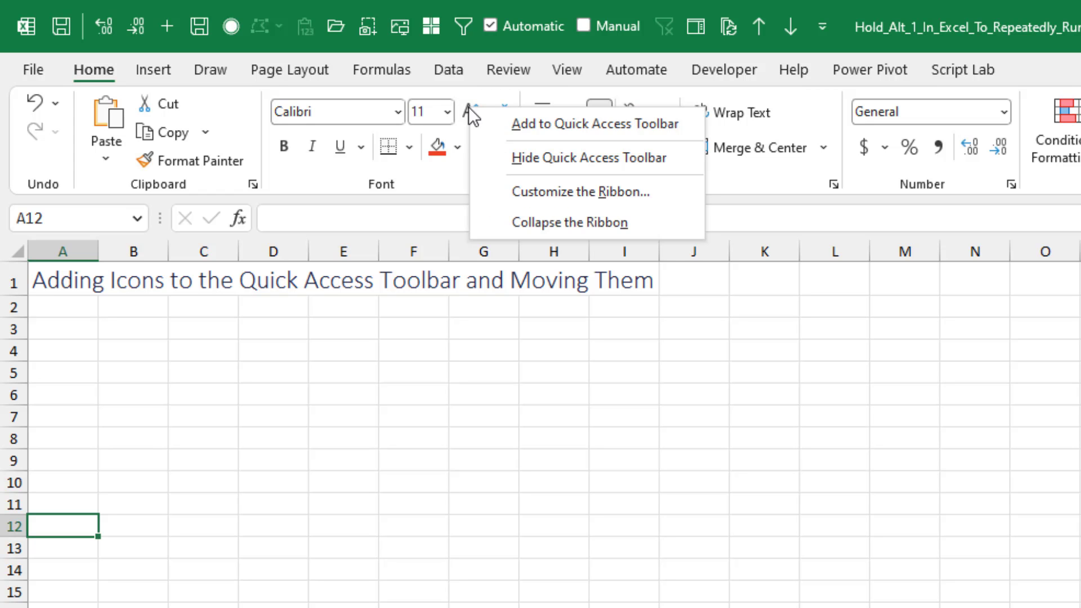
click(505, 125)
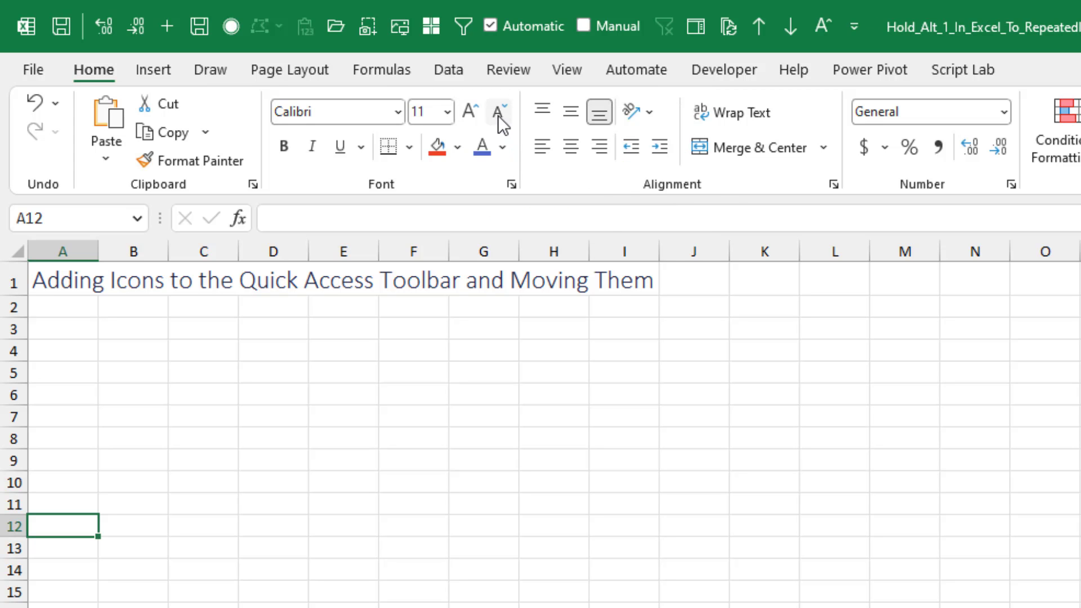
right_click(497, 115)
click(541, 129)
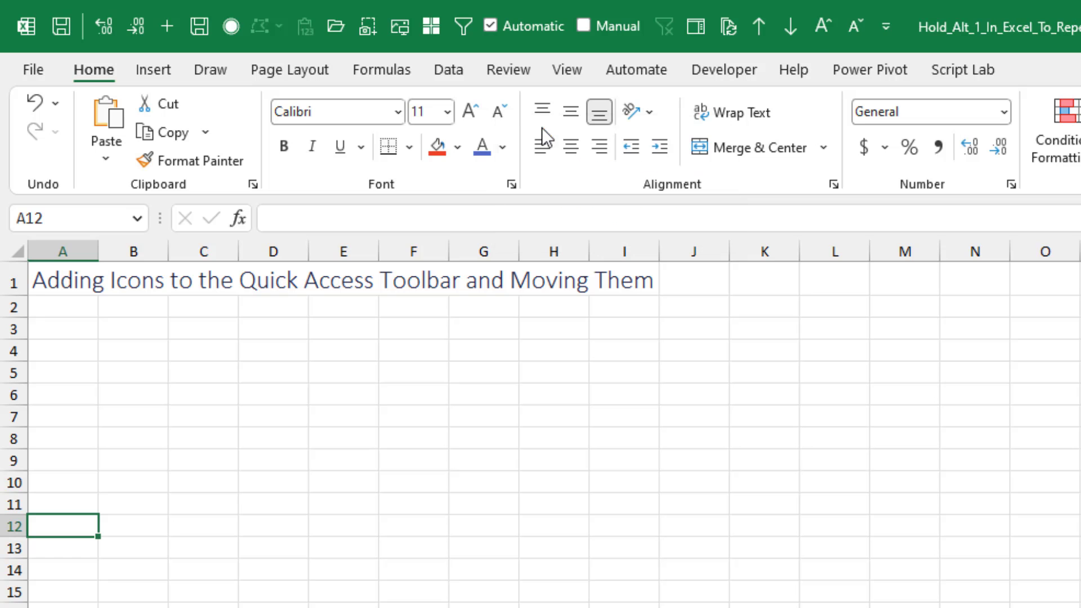
right_click(818, 28)
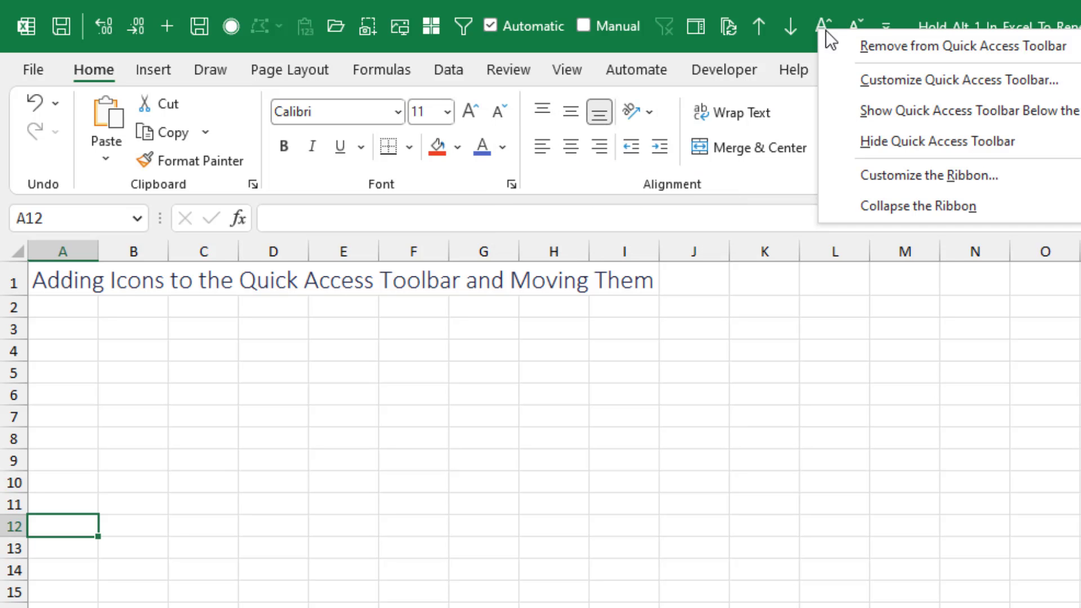
click(865, 79)
Move Increase Font Size up the toolbar list to just below Plus Sign
scroll(670, 537, down, 1)
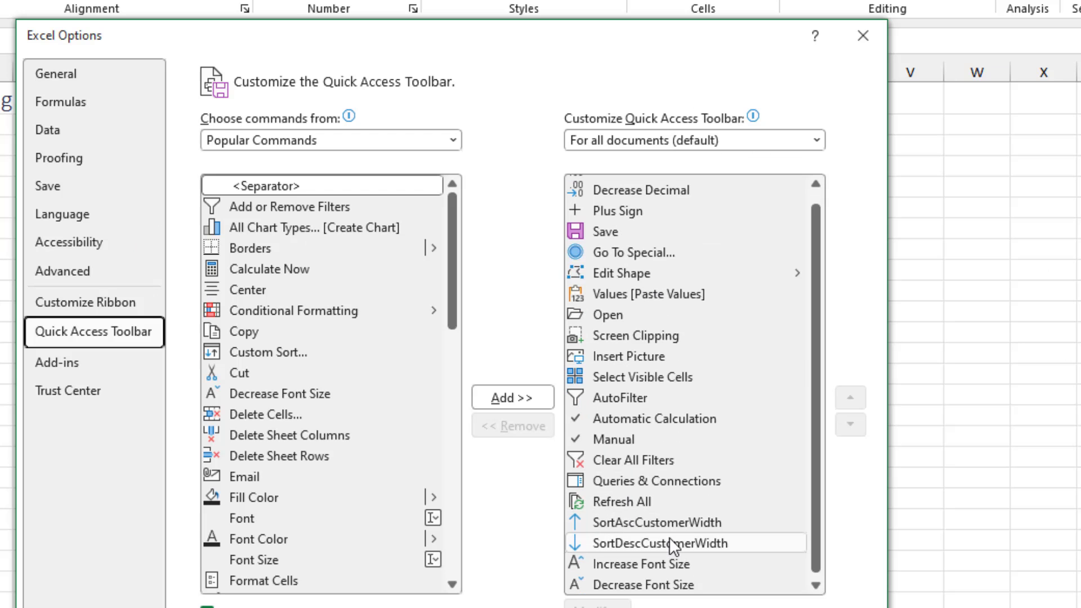
click(648, 563)
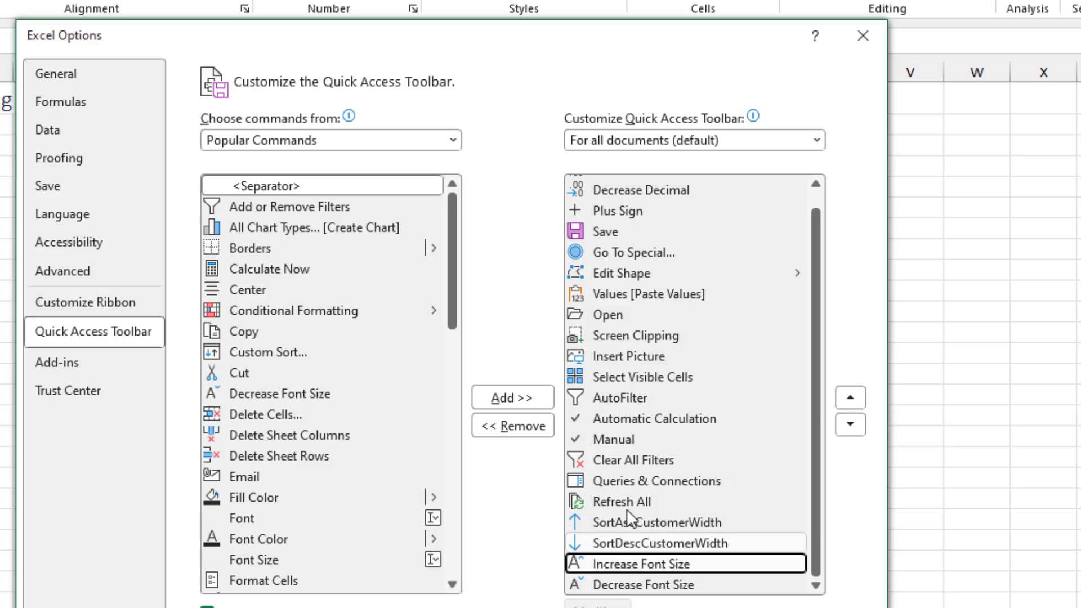
click(851, 398)
click(851, 398)
click(850, 398)
click(850, 397)
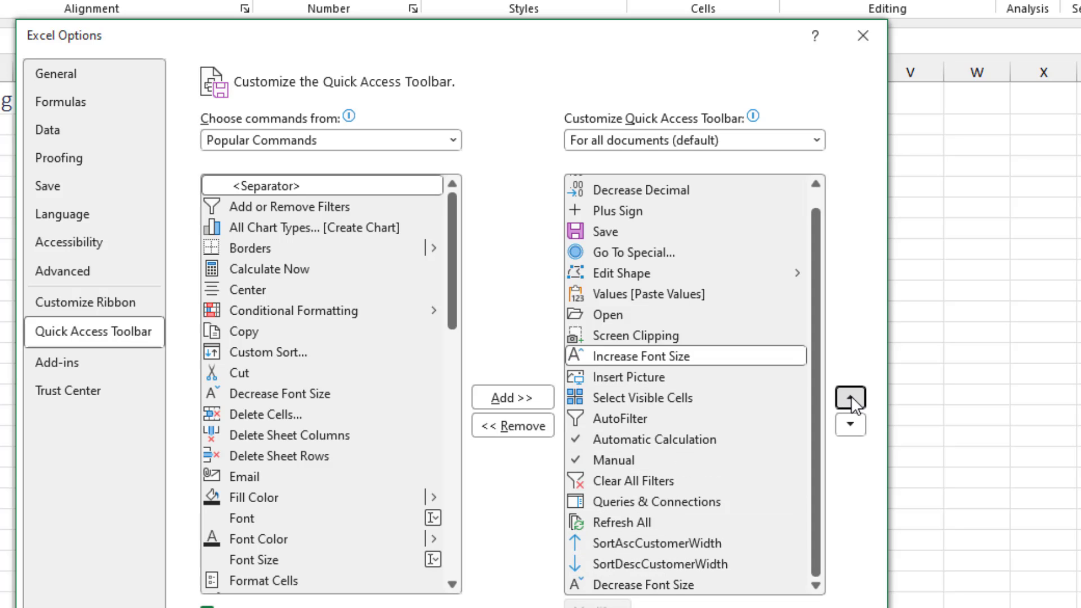
click(851, 397)
click(851, 398)
click(851, 398)
click(851, 397)
click(851, 398)
click(851, 398)
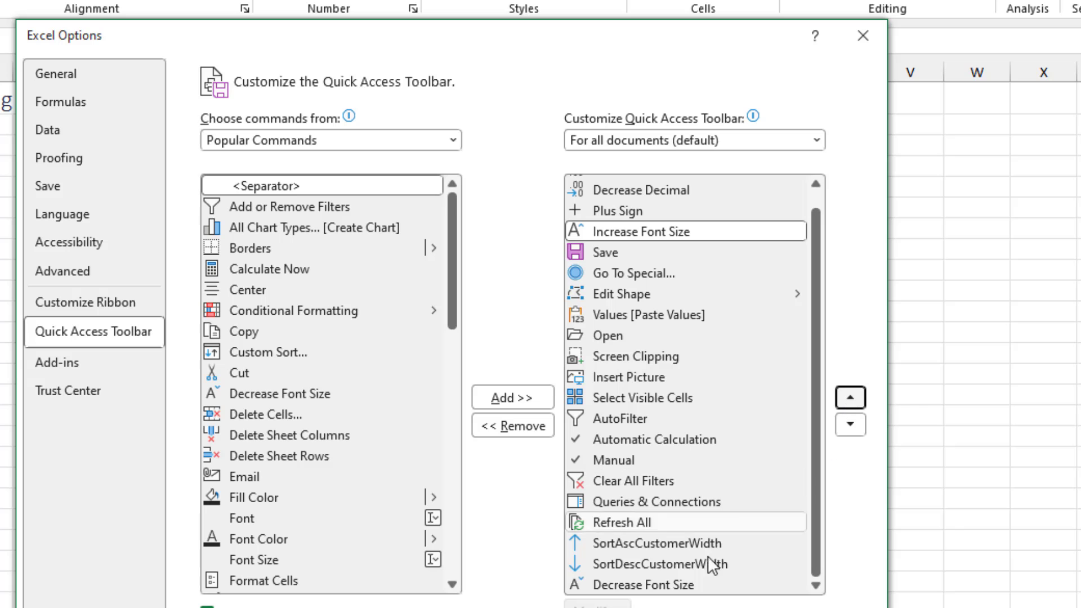
Move Decrease Font Size up the toolbar list to beneath Screen Clipping
click(662, 582)
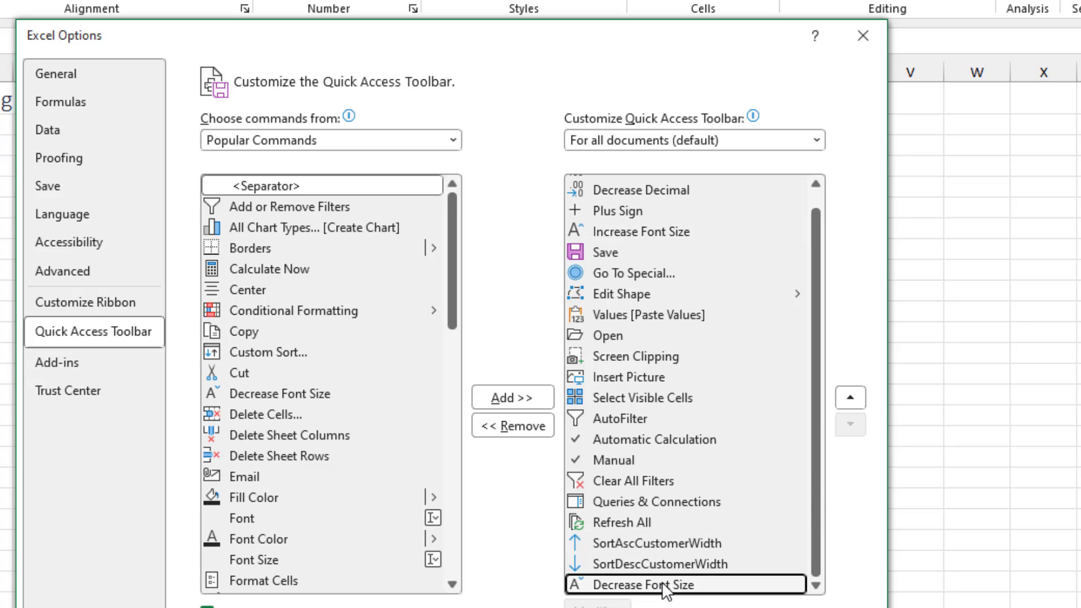
click(854, 396)
click(854, 397)
click(854, 397)
click(855, 396)
click(854, 396)
click(854, 396)
click(855, 397)
click(853, 396)
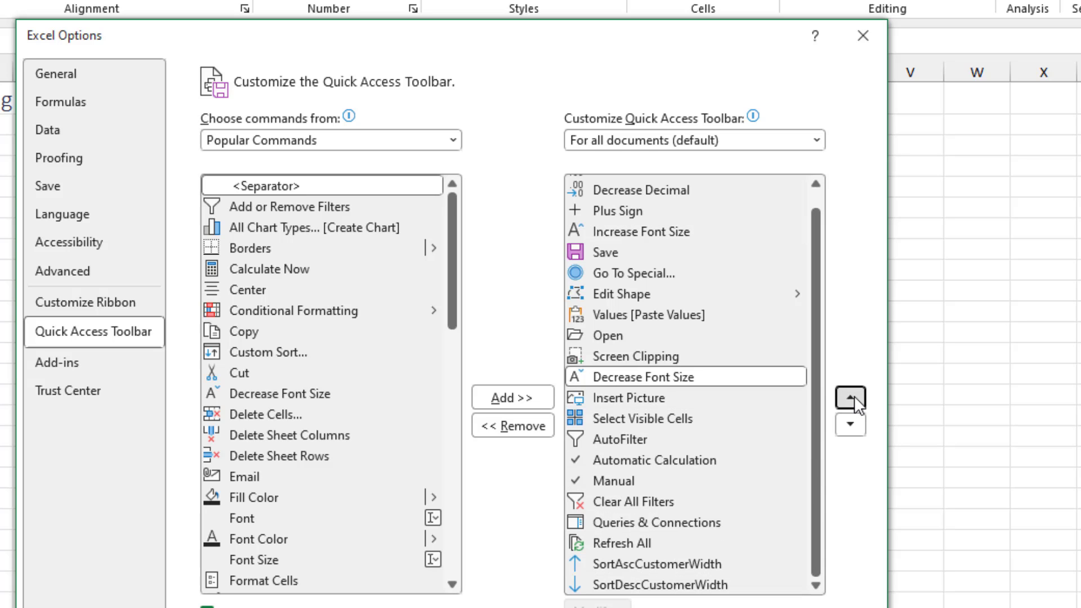
click(855, 397)
click(854, 397)
click(854, 397)
click(854, 396)
click(853, 396)
click(854, 396)
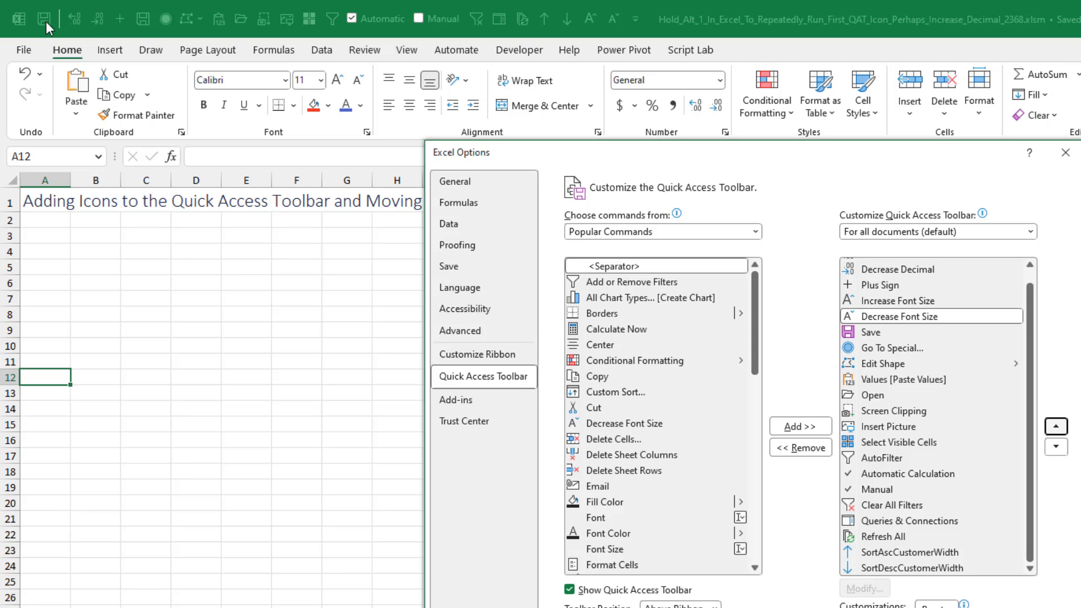
Move Save up two places to sit after Plus Sign, ahead of Increase and Decrease Font Size, and confirm
click(871, 332)
click(1056, 427)
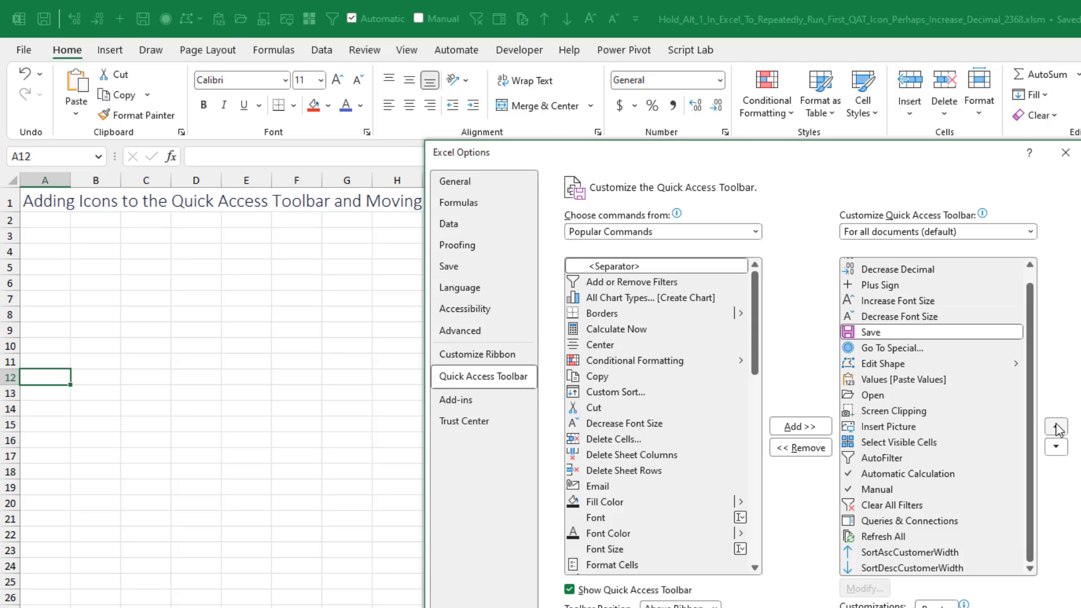
click(1057, 427)
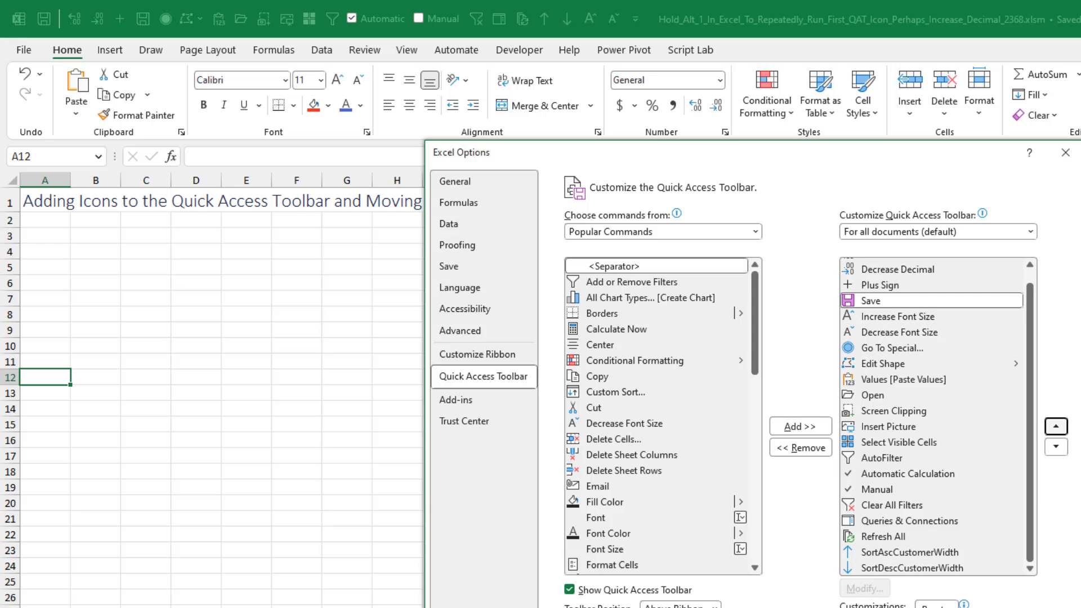
key(Return)
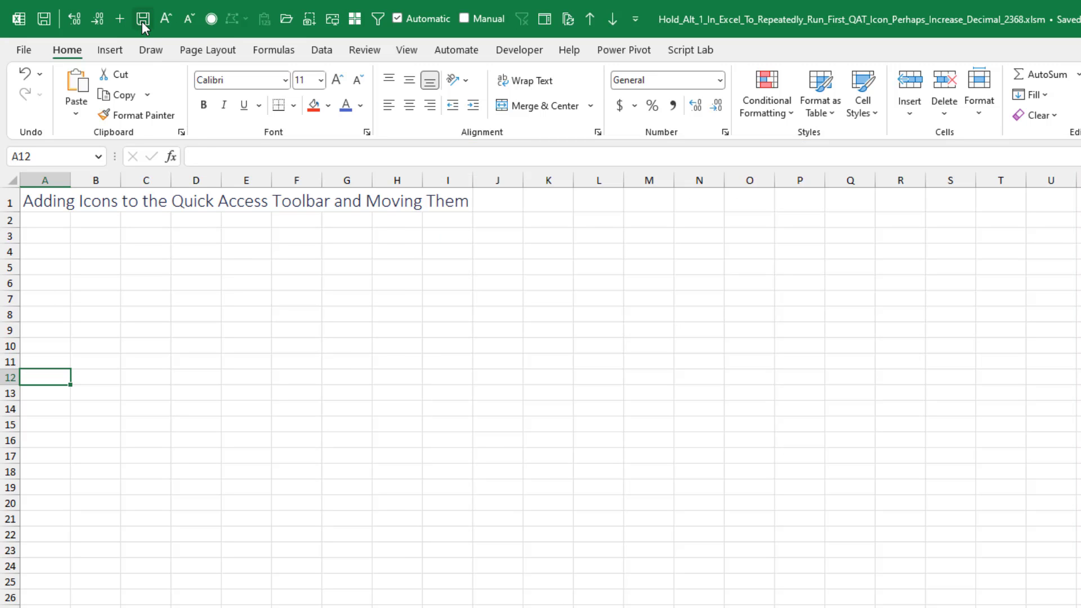